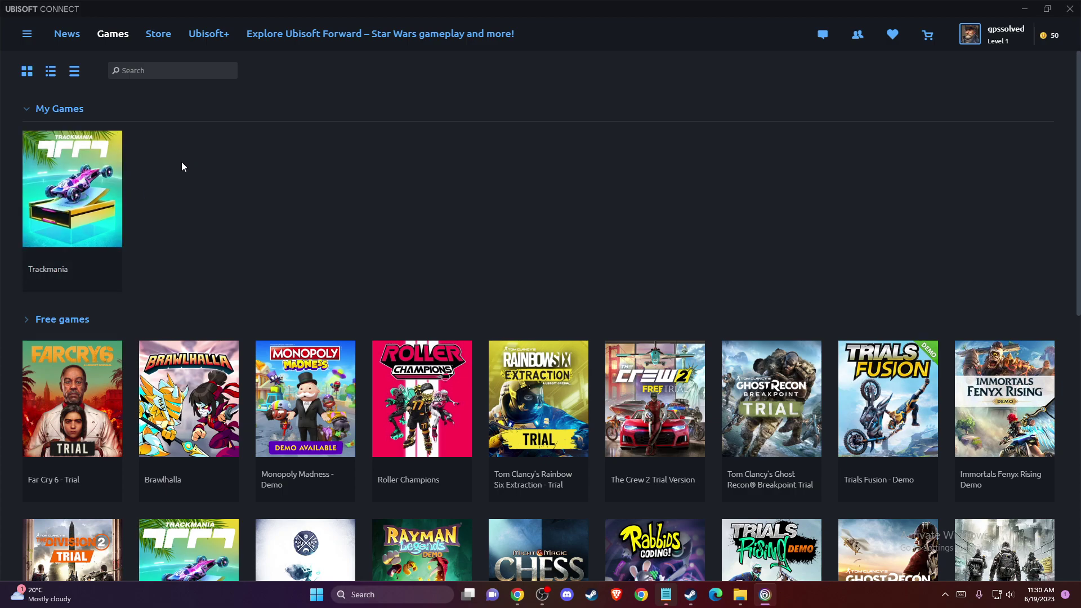
{"action": "scroll", "coordinate": [91, 180], "scroll_direction": "down", "scroll_amount": 5}
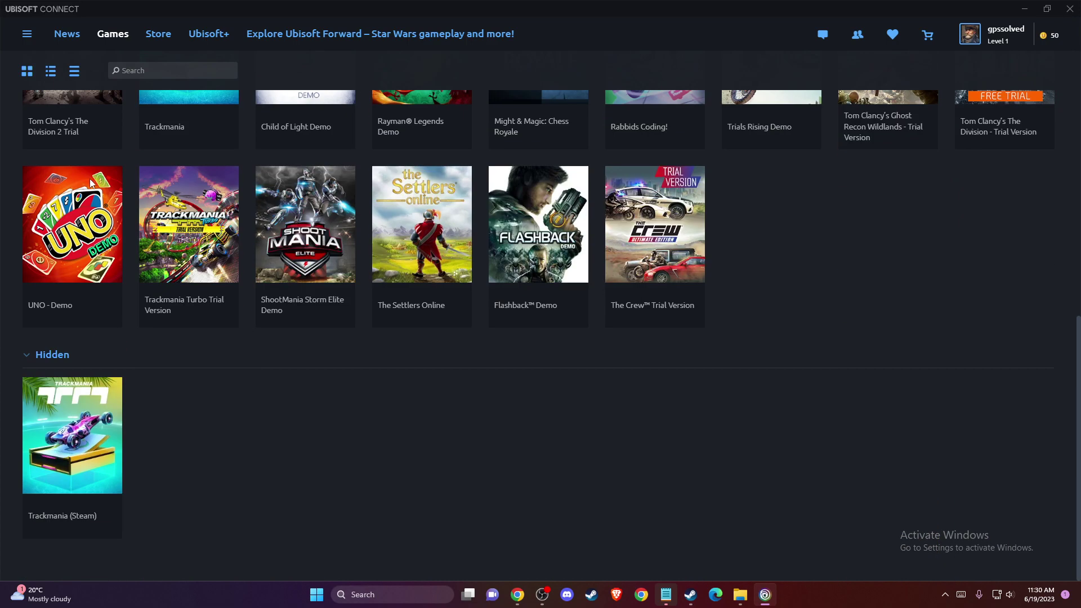
Open Trackmania's game details page and check its uninstall option without uninstalling
{"action": "right_click", "coordinate": [84, 425]}
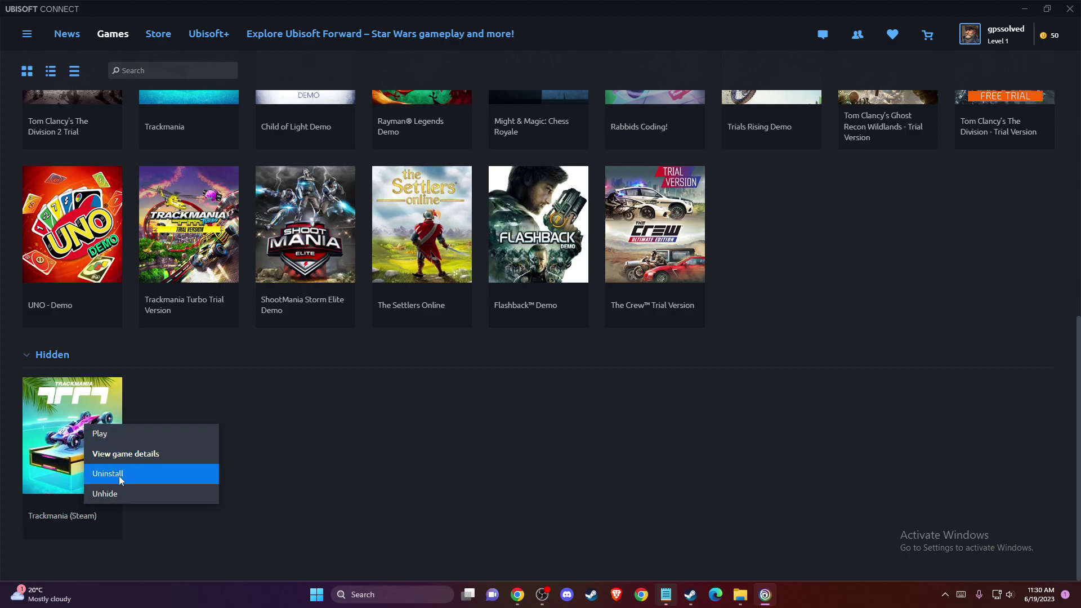
{"action": "left_click", "coordinate": [109, 454]}
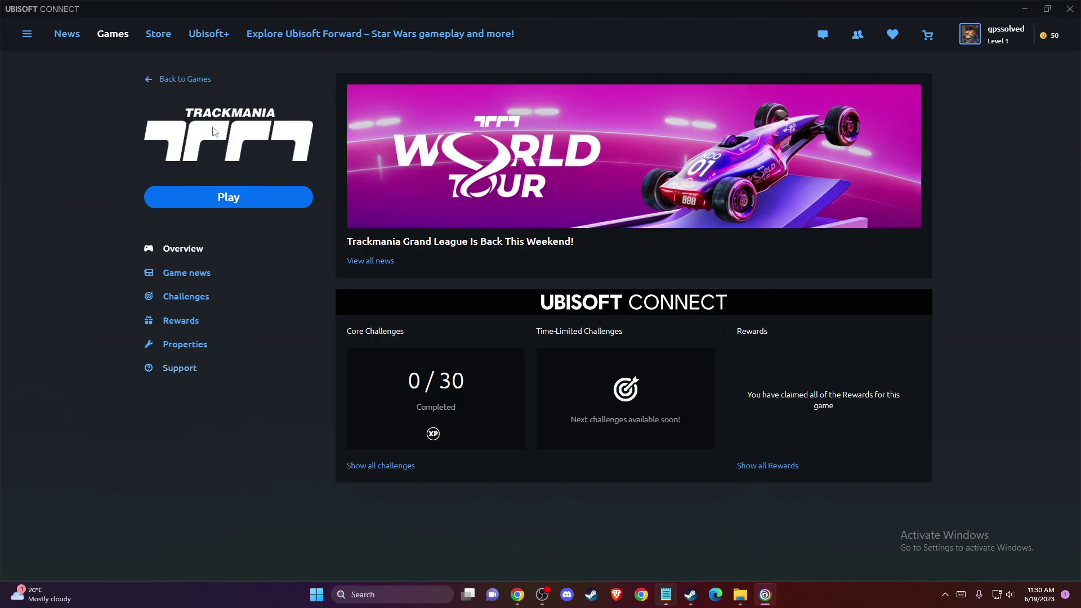
{"action": "right_click", "coordinate": [222, 134]}
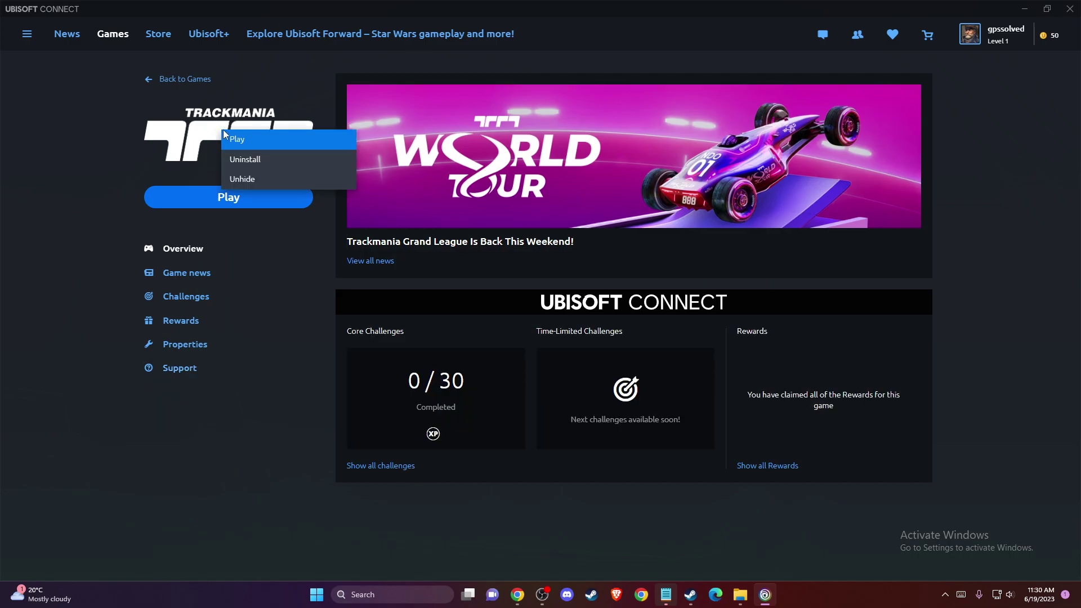
{"action": "left_click", "coordinate": [245, 160]}
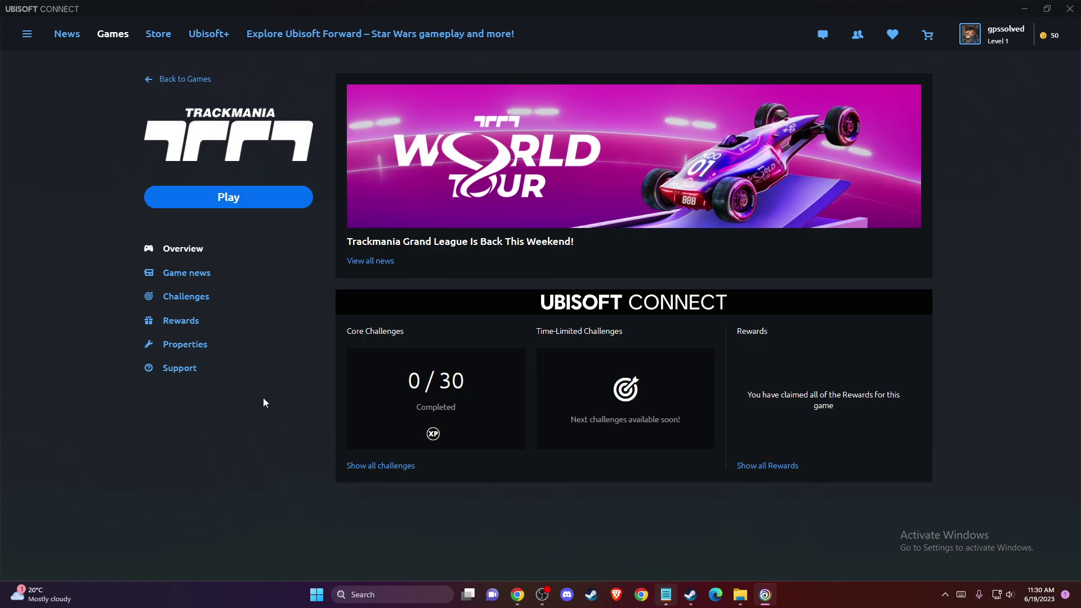
Open and close the client's side menu, then bring up Windows search
{"action": "left_click", "coordinate": [27, 34]}
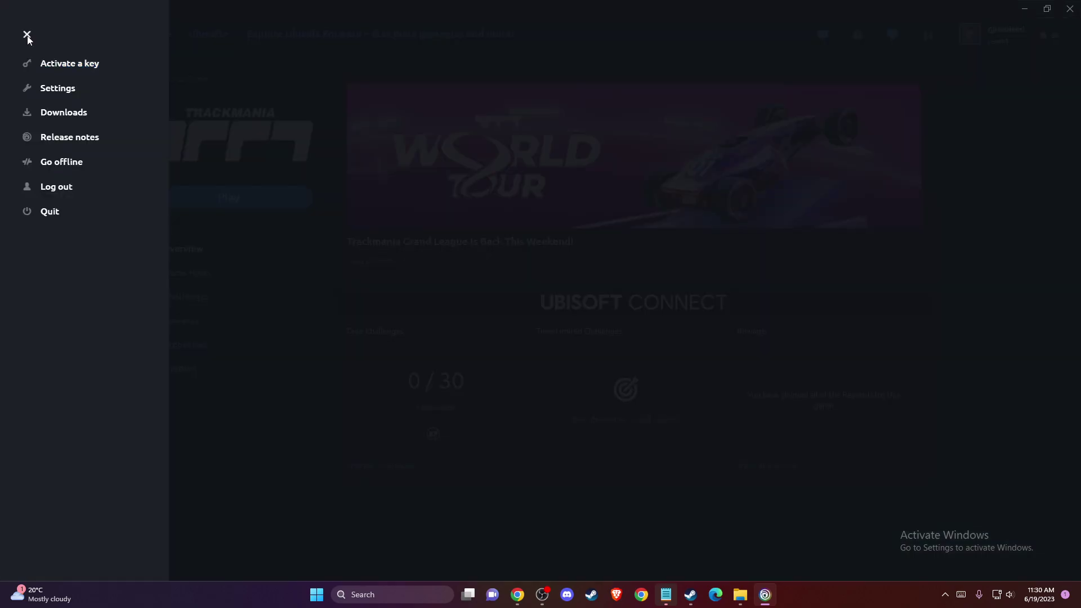
{"action": "left_click", "coordinate": [27, 35]}
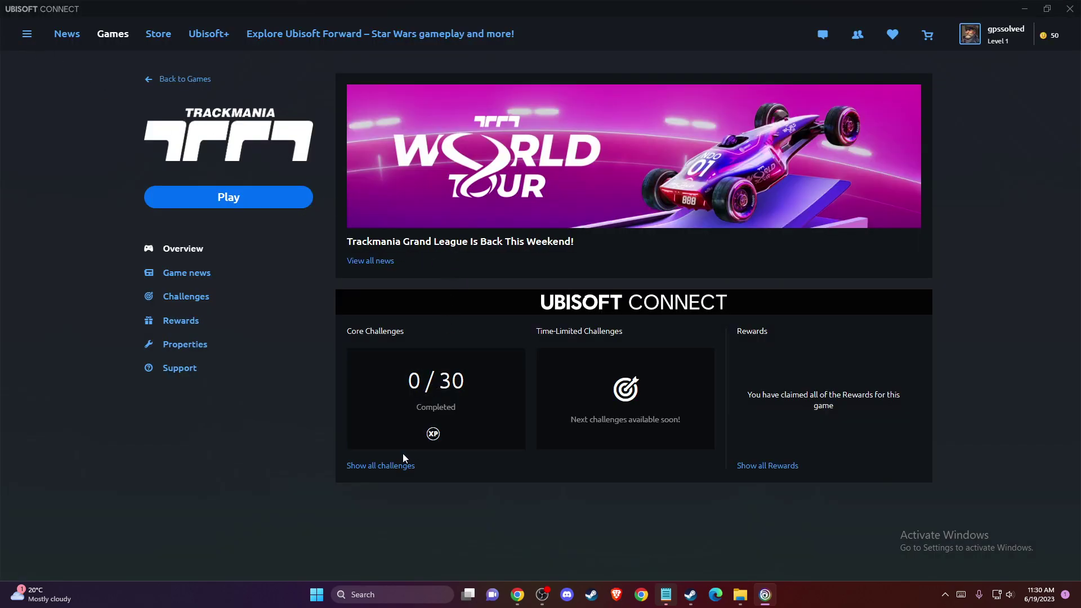
{"action": "left_click", "coordinate": [393, 596]}
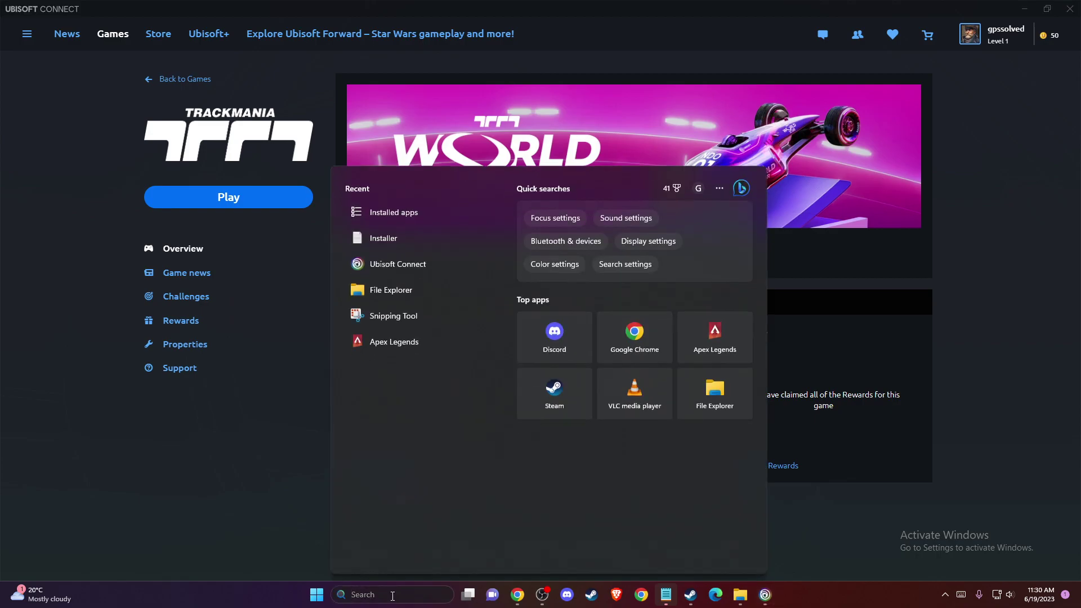
{"action": "type", "text": "INSTALLER"}
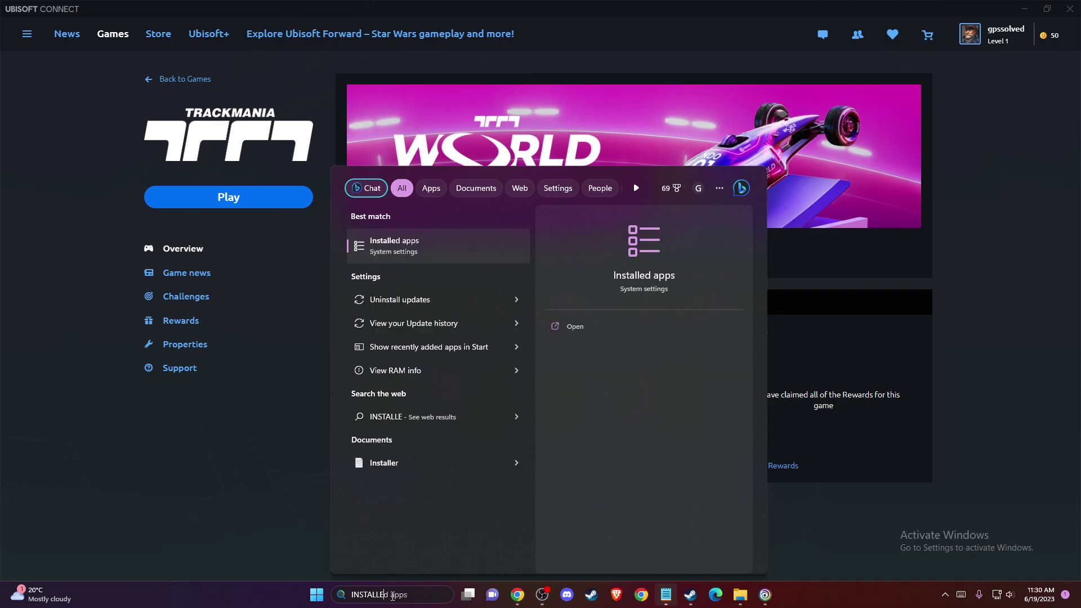
Filter Installed apps by 'track', view Trackmania's uninstall option, then close Settings
{"action": "left_click", "coordinate": [423, 320]}
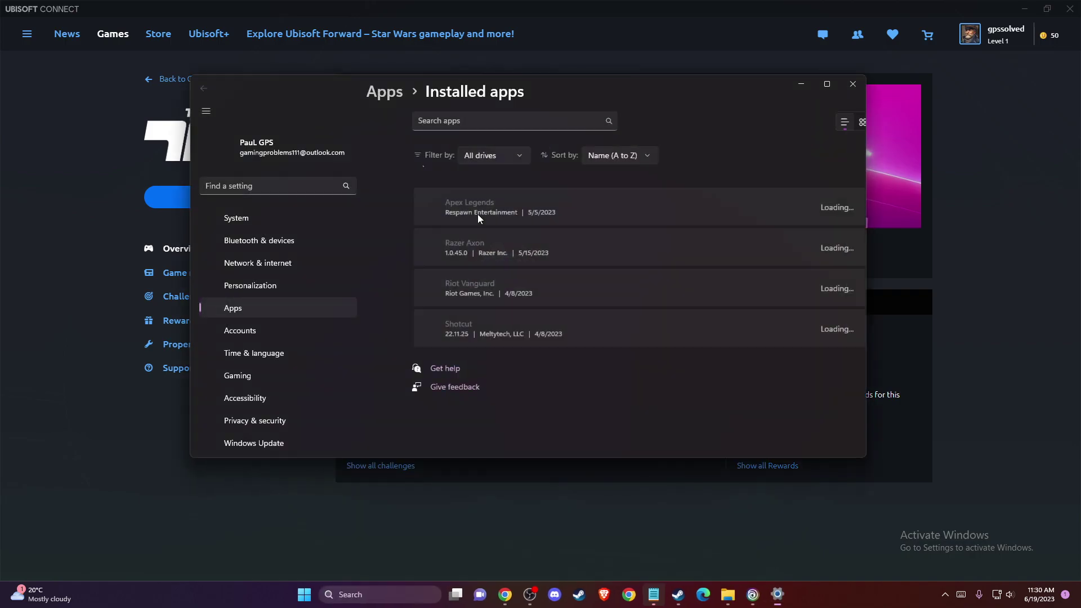
{"action": "left_click", "coordinate": [404, 146]}
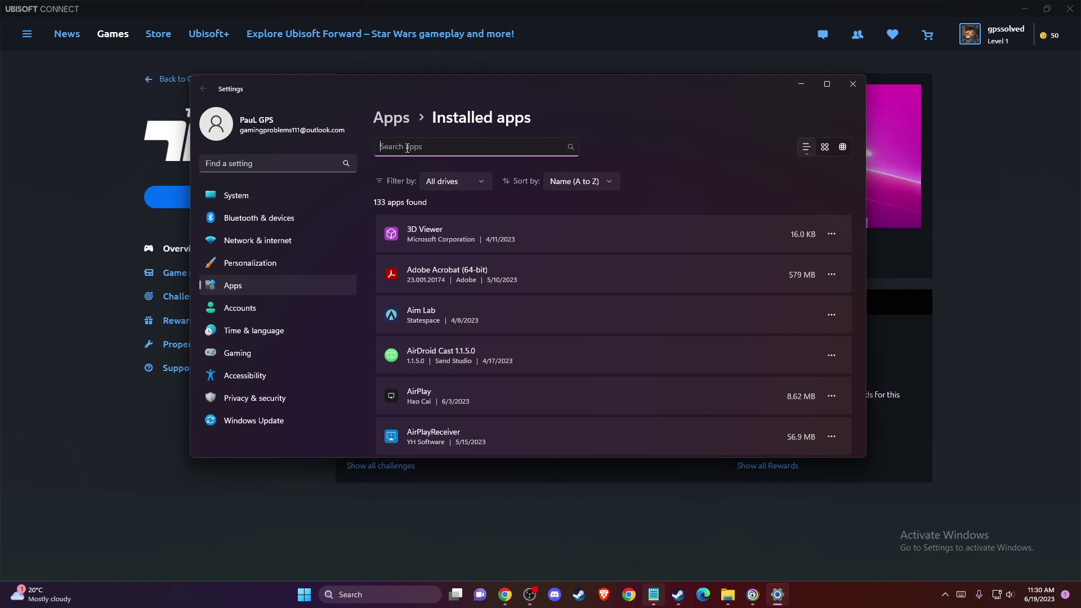
{"action": "type", "text": "t"}
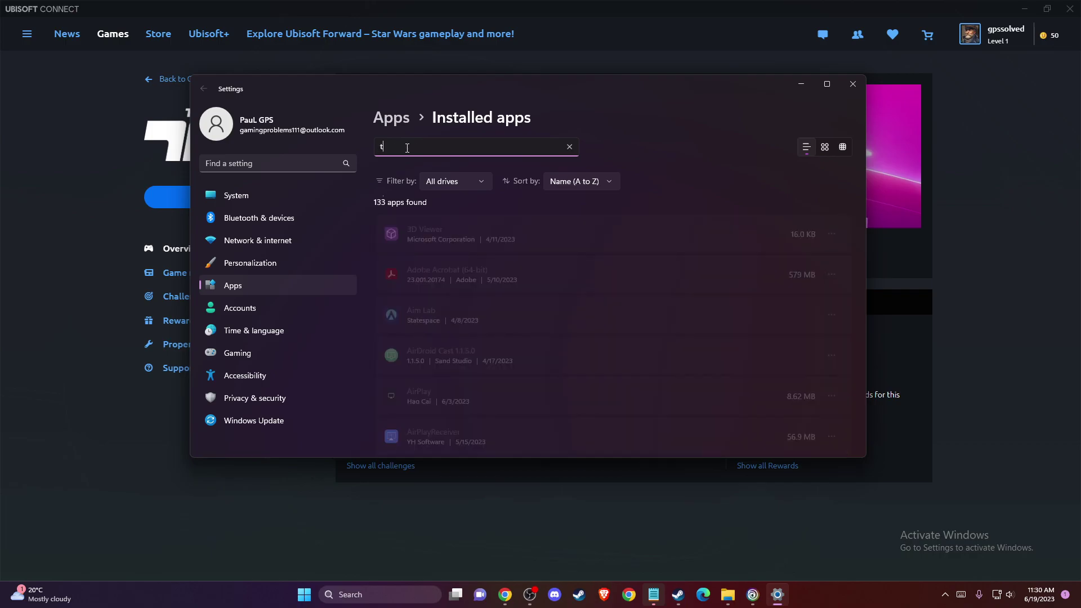
{"action": "type", "text": "rack"}
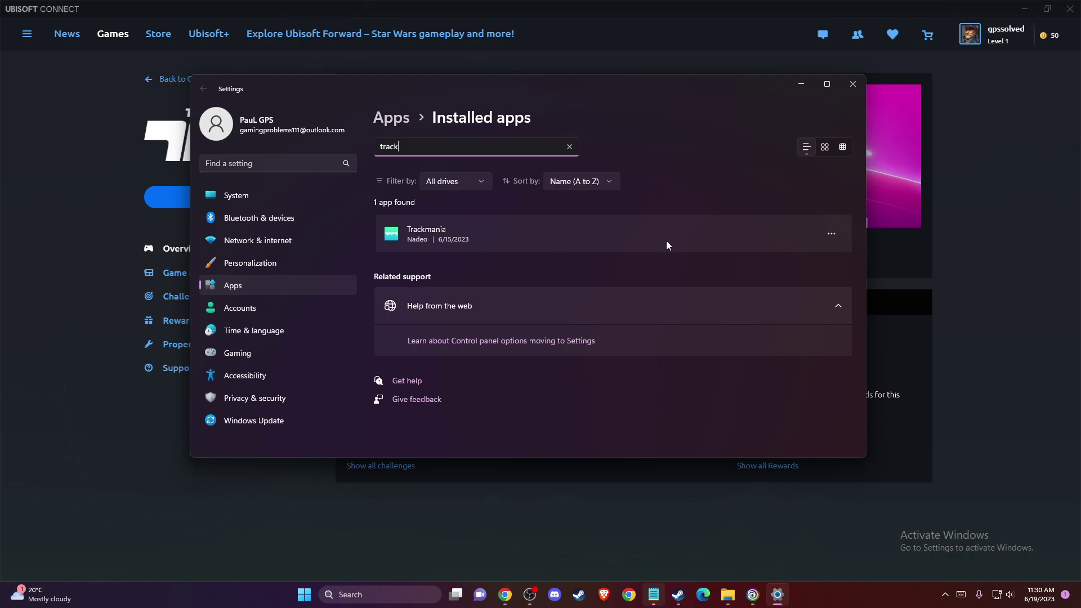
{"action": "left_click", "coordinate": [832, 235]}
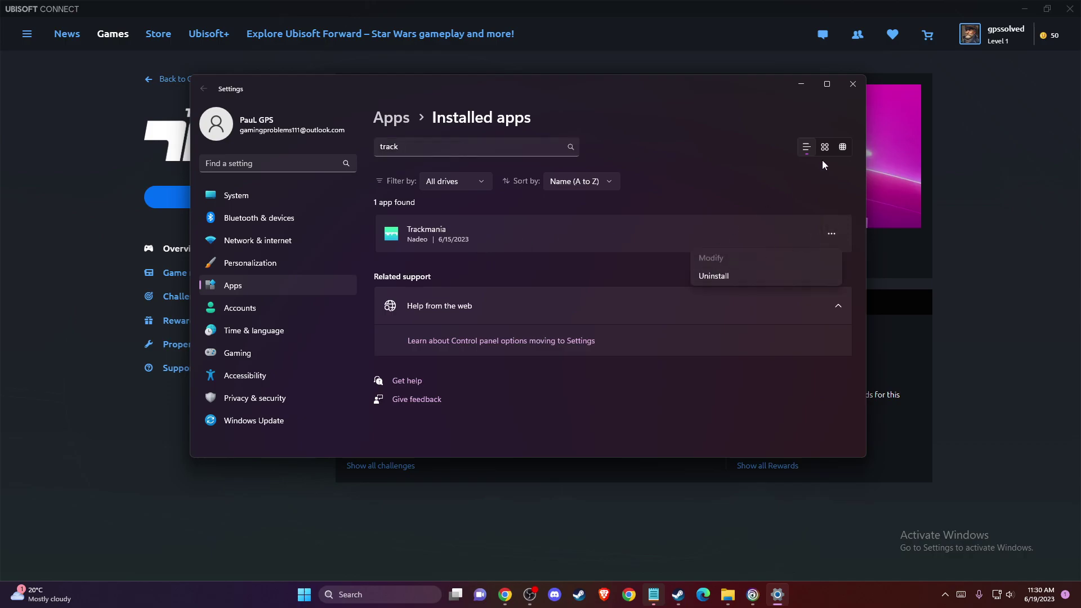
{"action": "left_click", "coordinate": [854, 87]}
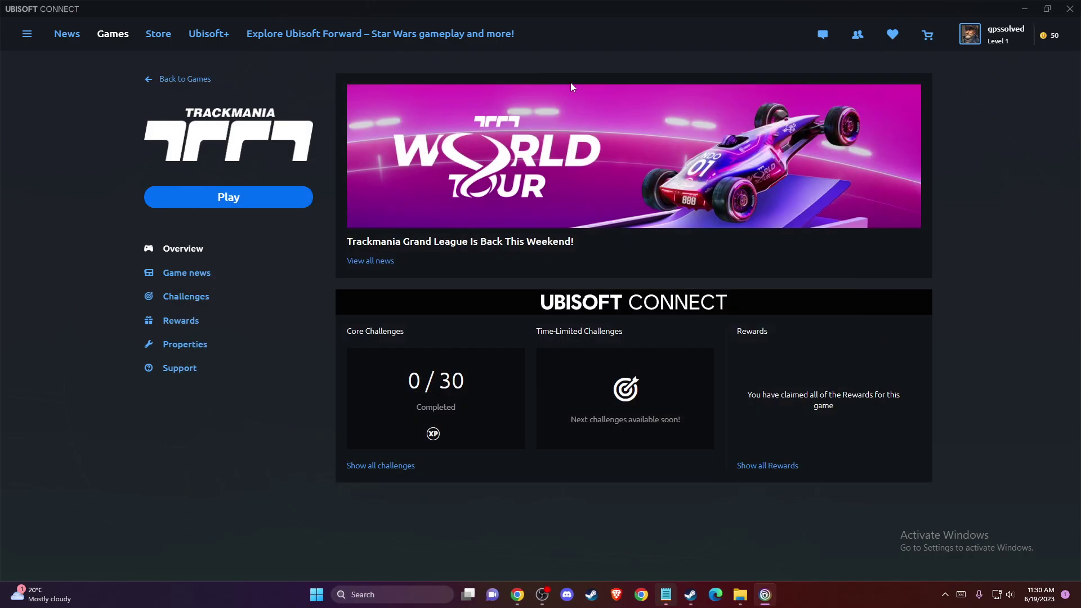